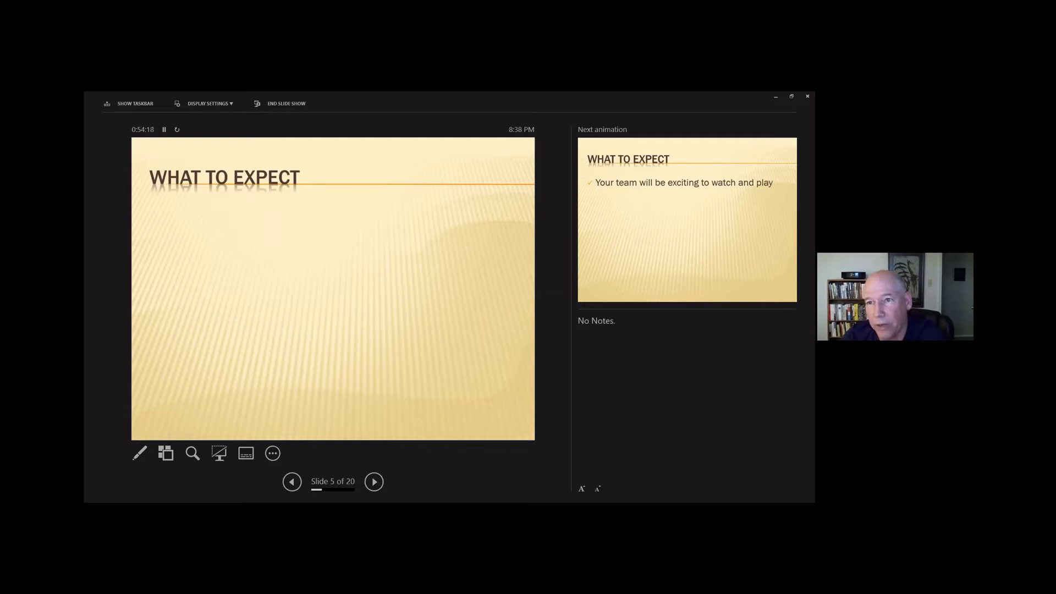
# - Reveal the first What to Expect bullet, 'Your team will be exciting to watch and play'
pyautogui.press('Right')
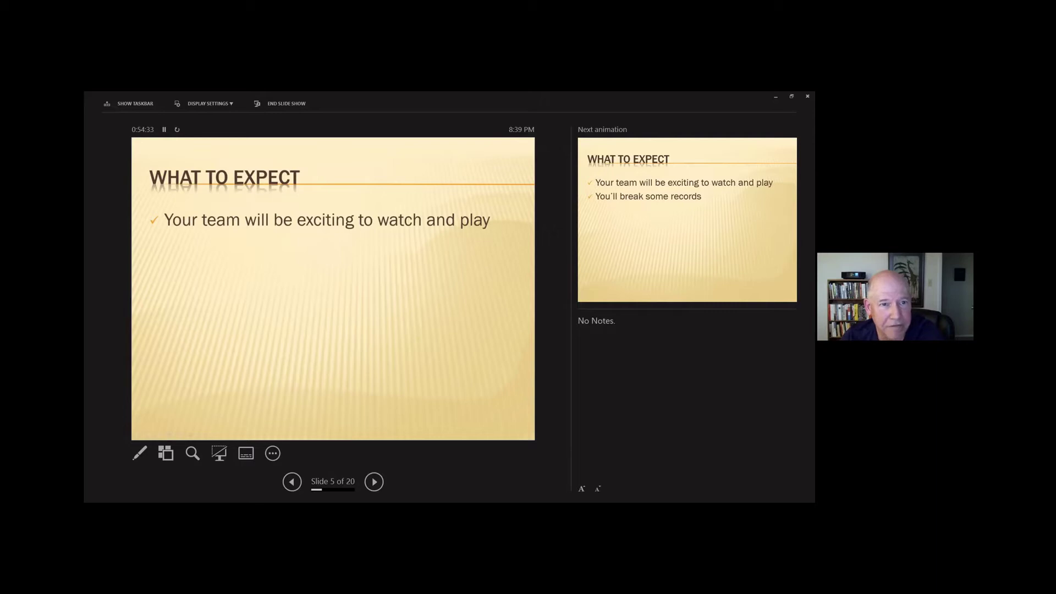
# - Reveal the second and third bullets, ending with 'Your team chemistry should improve'
pyautogui.press('Right')
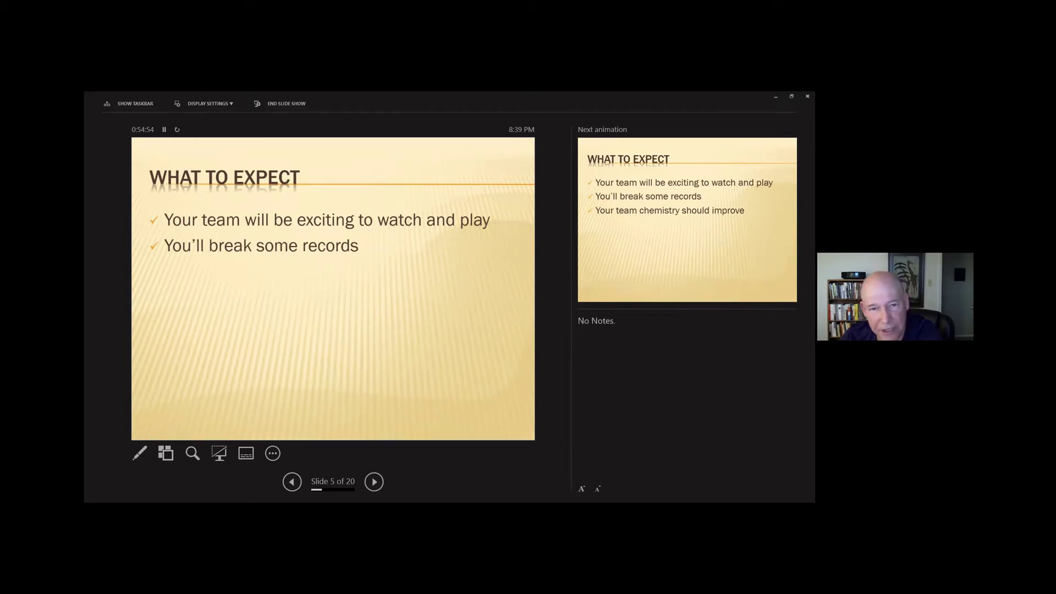
pyautogui.press('Right')
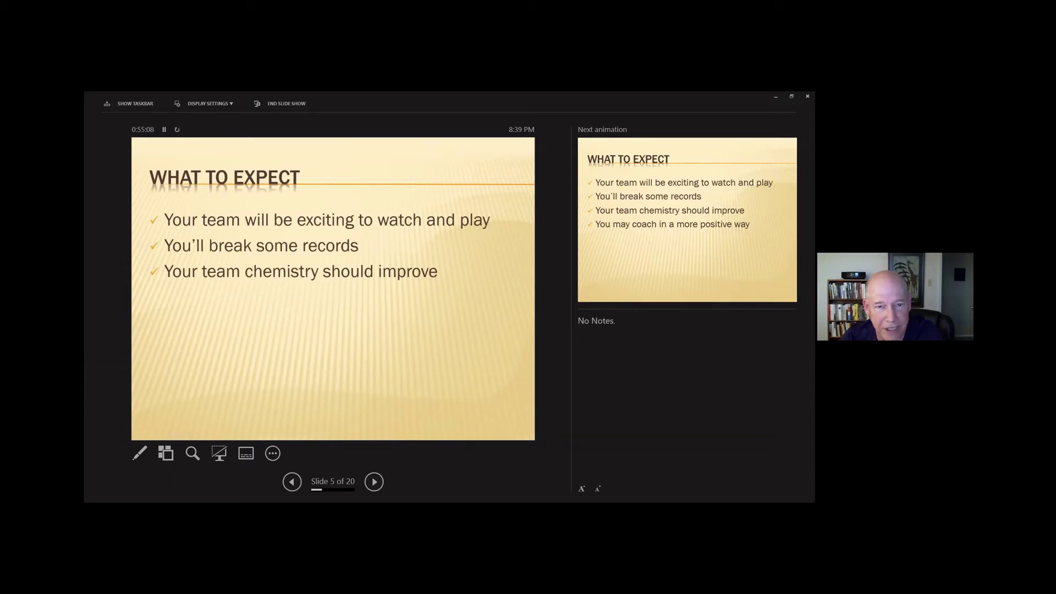
# - Reveal the fourth bullet, 'You may coach in a more positive way'
pyautogui.press('Right')
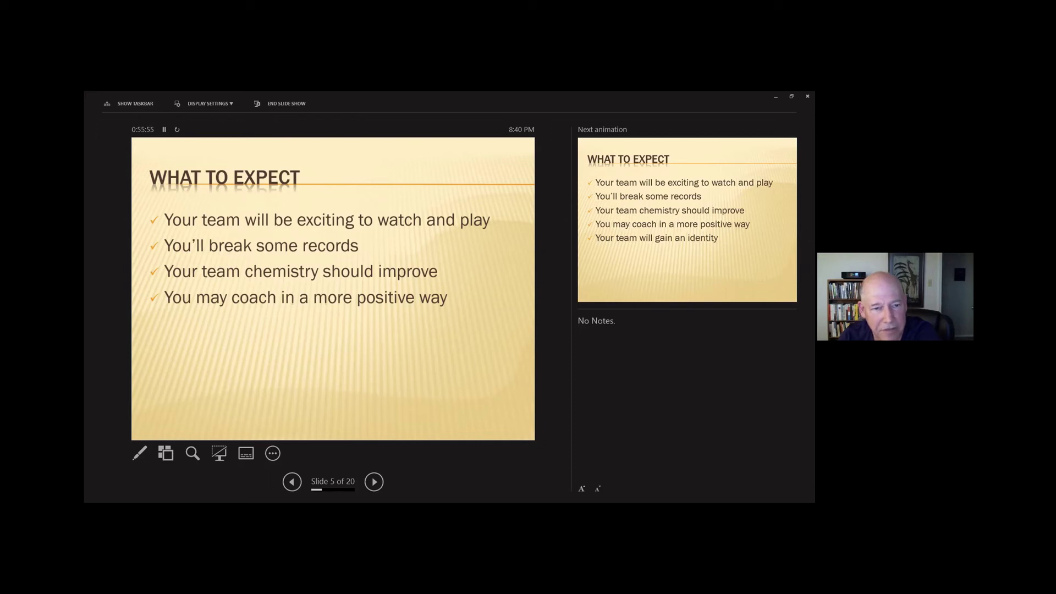
# - Reveal the fifth and sixth bullets, then advance to slide 6, Other Advantages
pyautogui.press('Right')
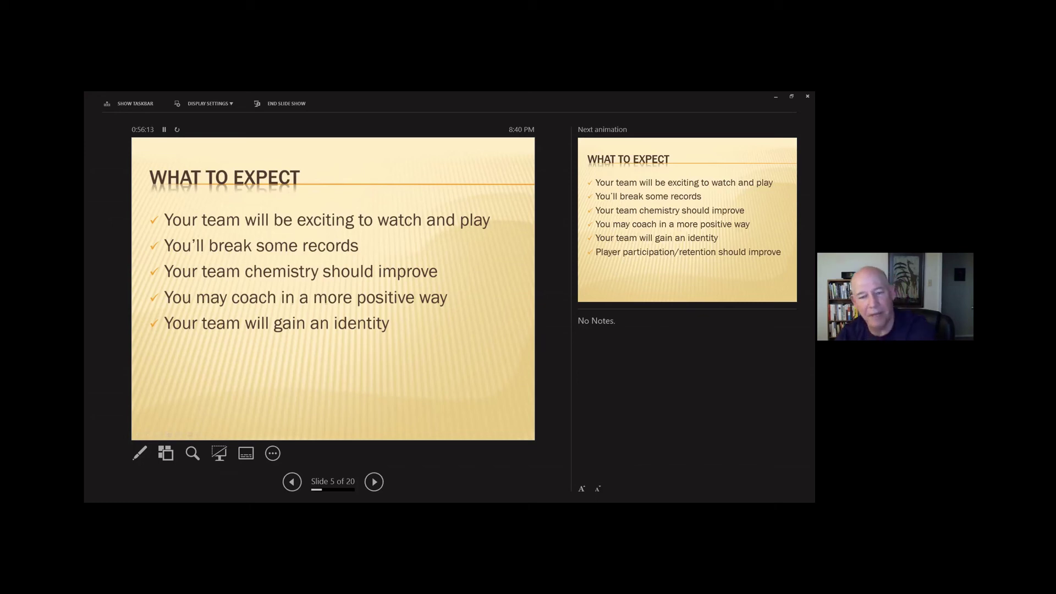
pyautogui.press('Right')
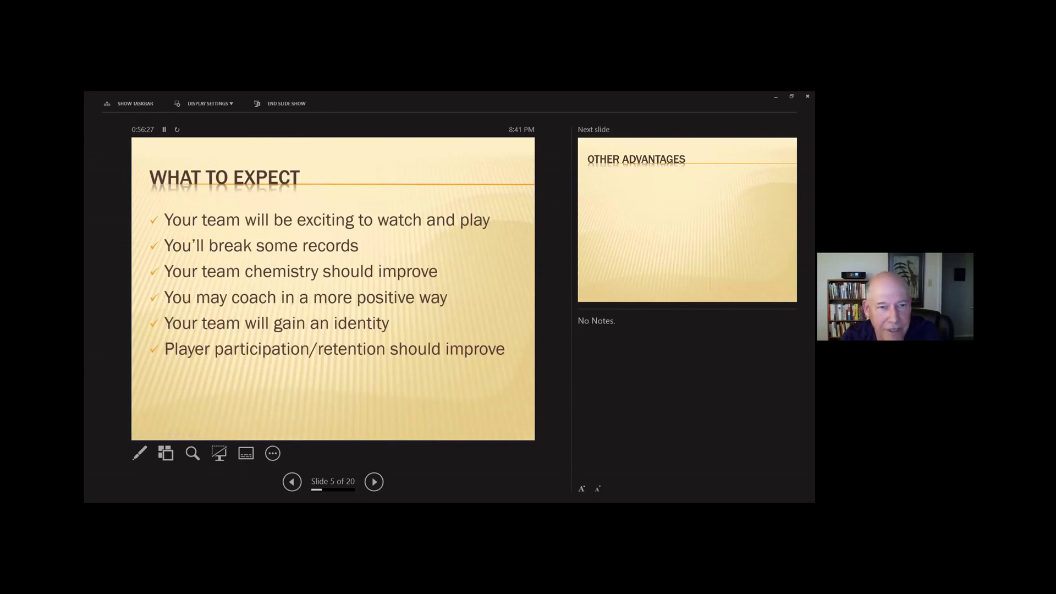
pyautogui.press('Right')
pyautogui.press('Right')
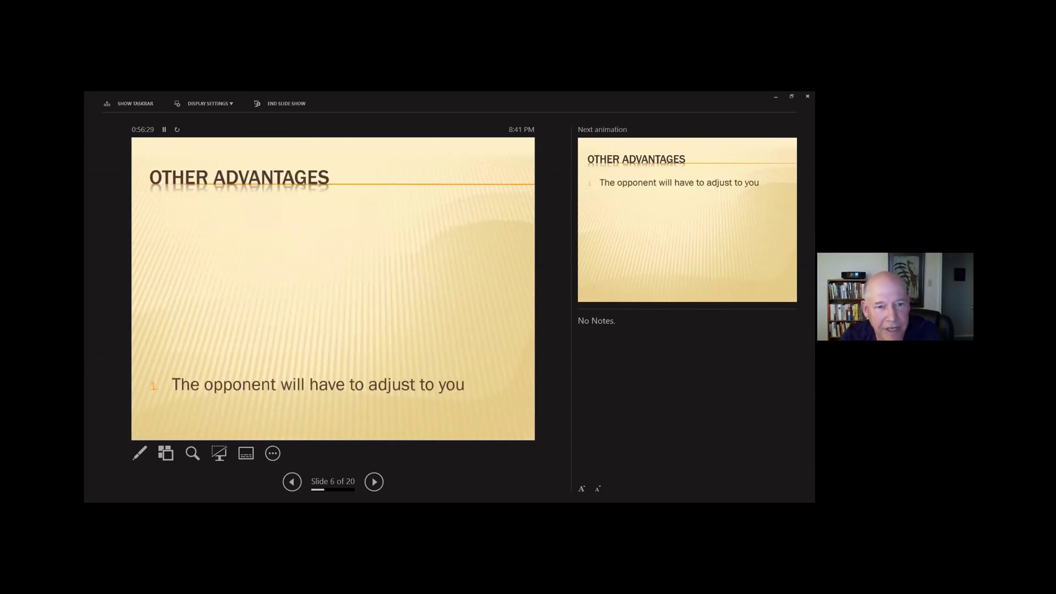